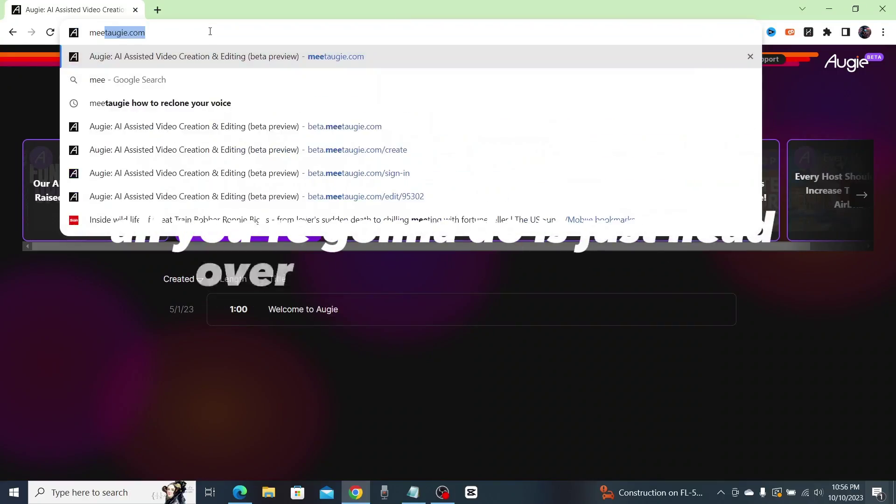
# Open meetaugie.com, start a new creation, and pick the 'I have a script' starting point
pyautogui.write('taugie.c')
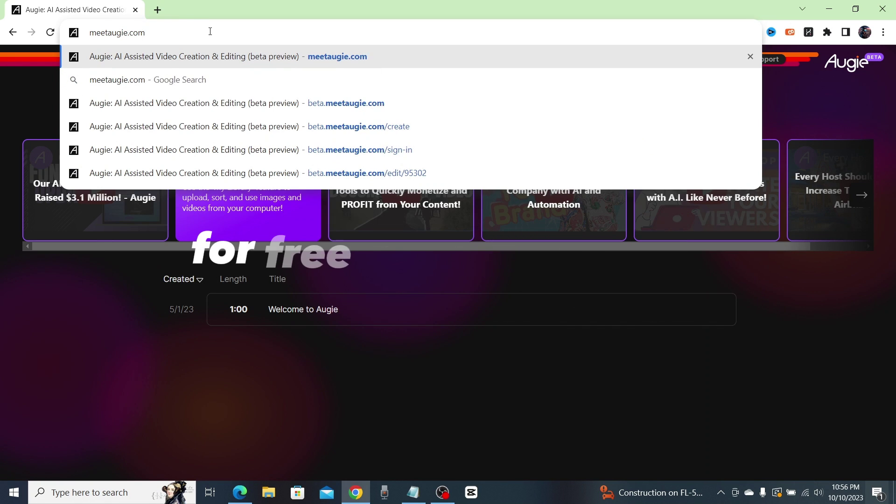
pyautogui.write('om')
pyautogui.press('Return')
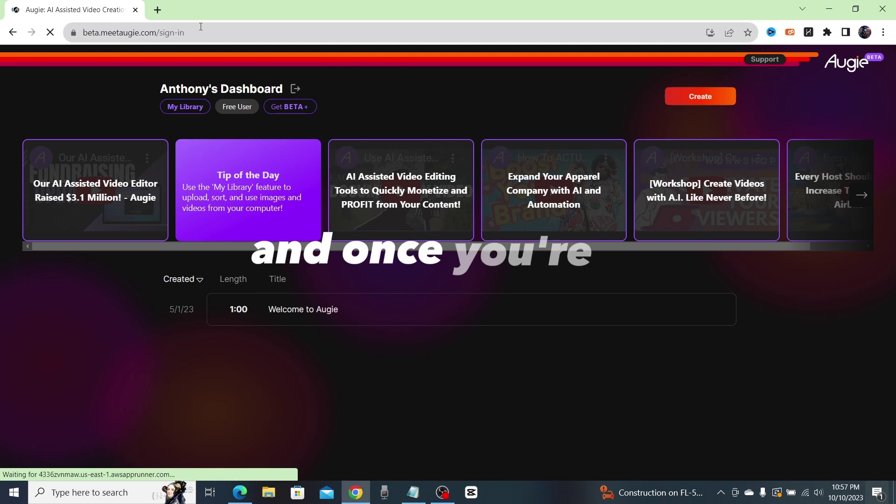
pyautogui.click(713, 99)
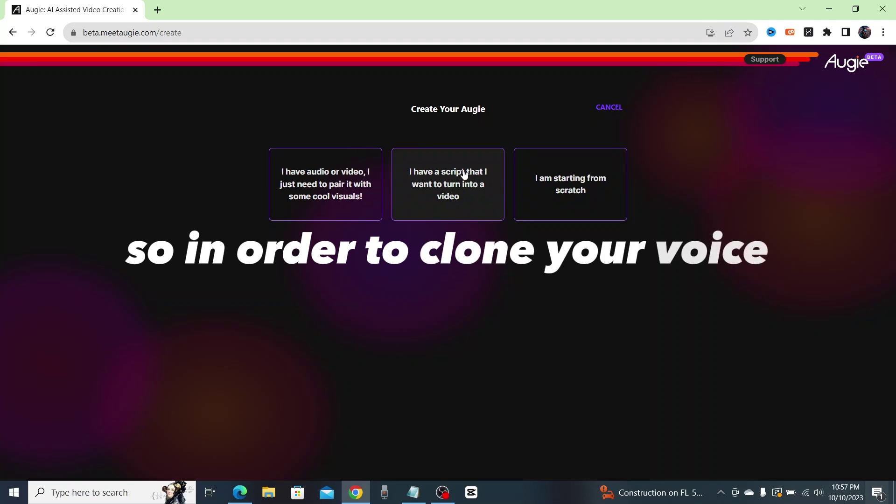
pyautogui.click(476, 195)
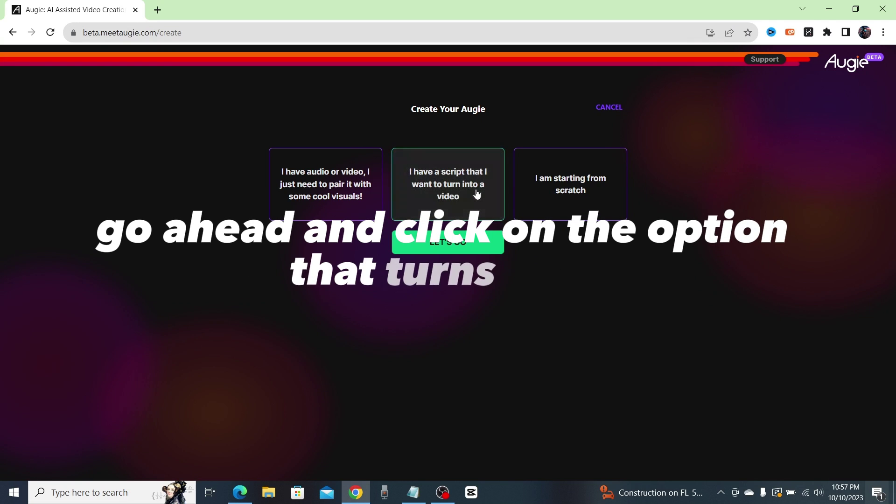
# Type the script thanking viewers for 600 subscribers and explaining Augie's free cloned voices
pyautogui.click(467, 241)
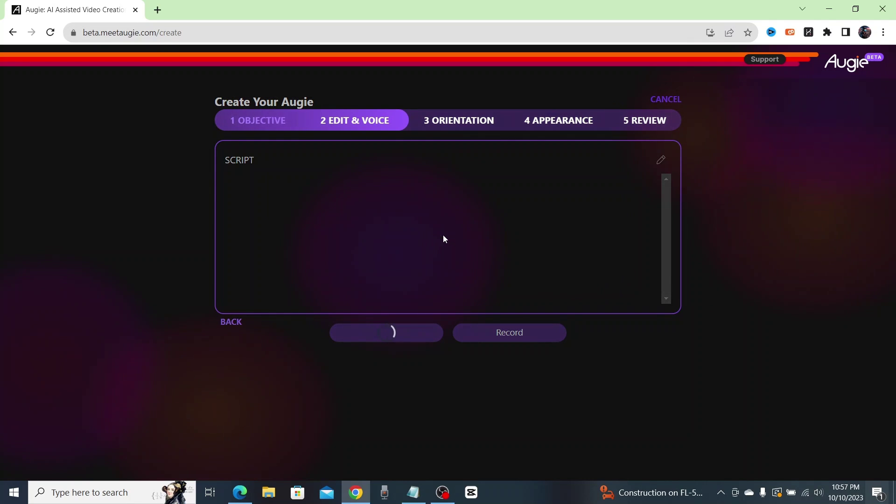
pyautogui.click(363, 210)
pyautogui.write('You guys are so awesome thank you so much for')
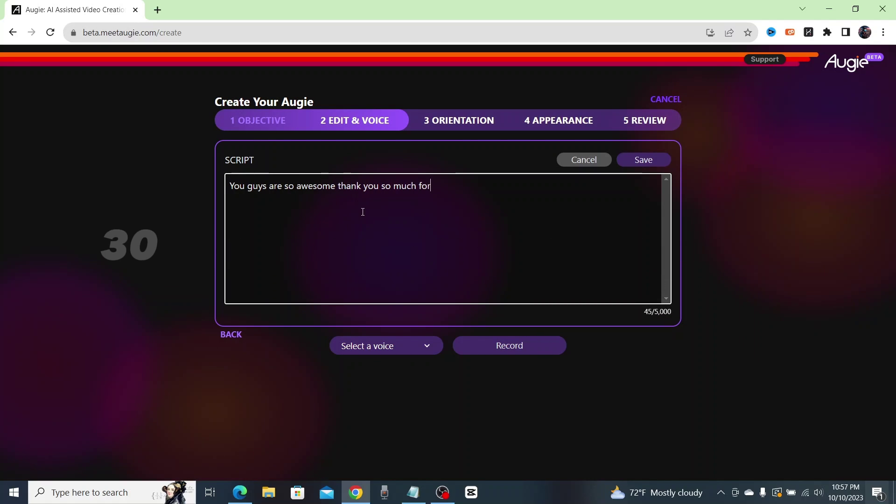
pyautogui.write(' getting the channel to 600 subscribers. I really a')
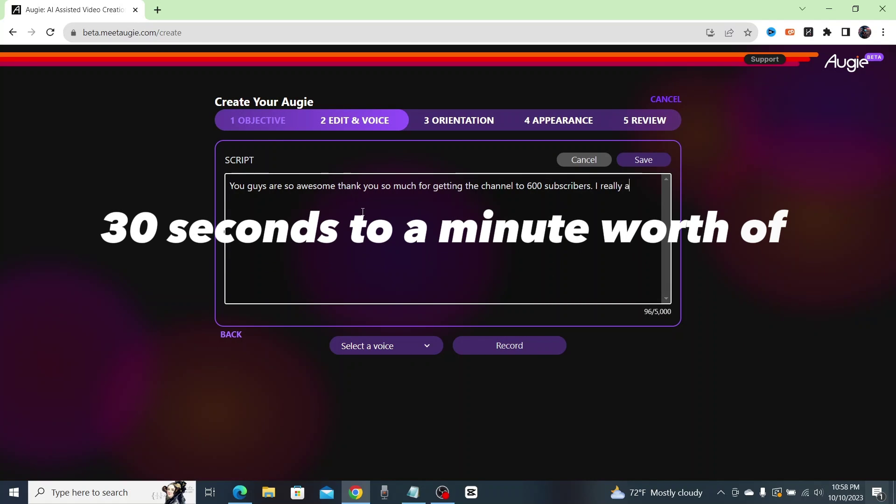
pyautogui.write("ppreciate it and I'll continue researching and fi")
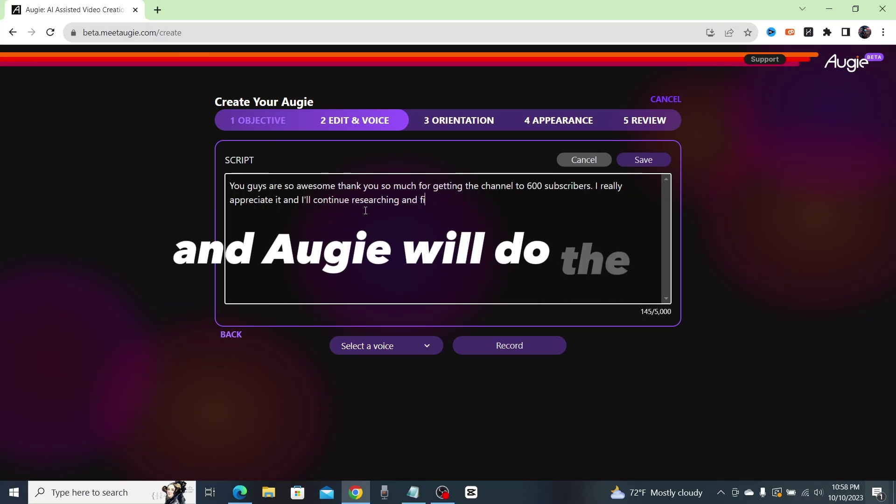
pyautogui.write('nding free AI tools that we can all use to help us in our conte')
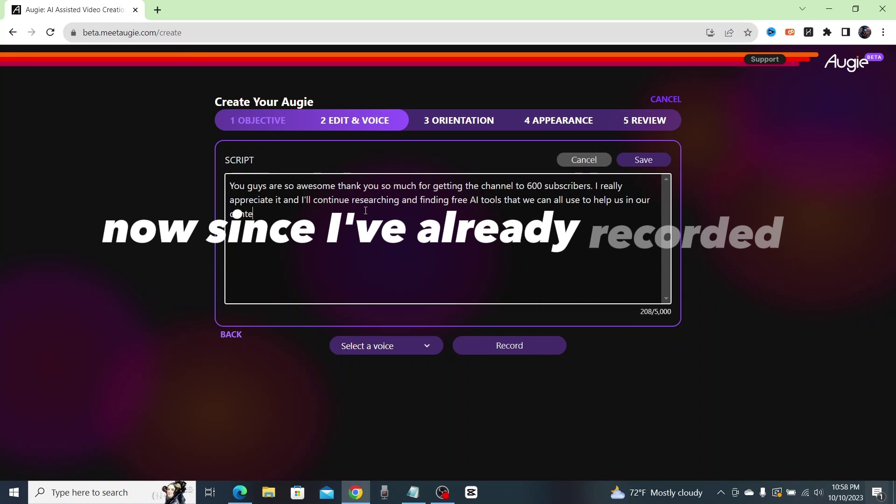
pyautogui.write('nt creation jorneys. The whole reason i started')
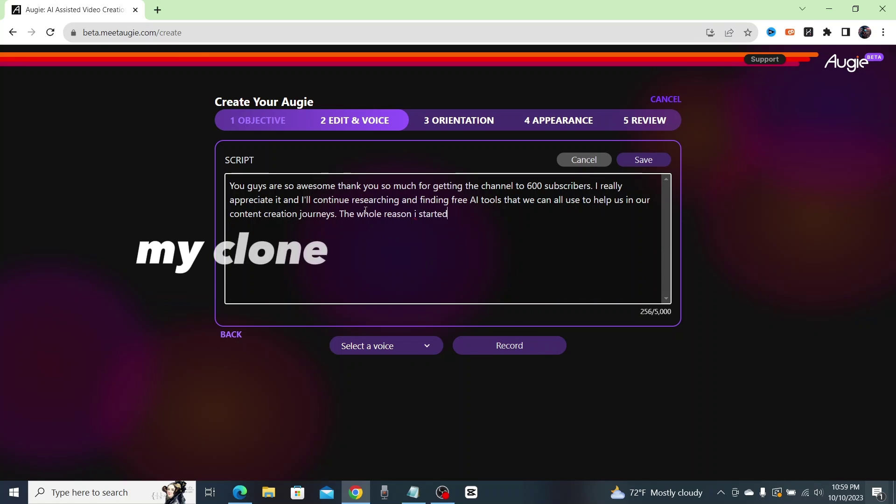
pyautogui.write(' this channel is to help out the small ')
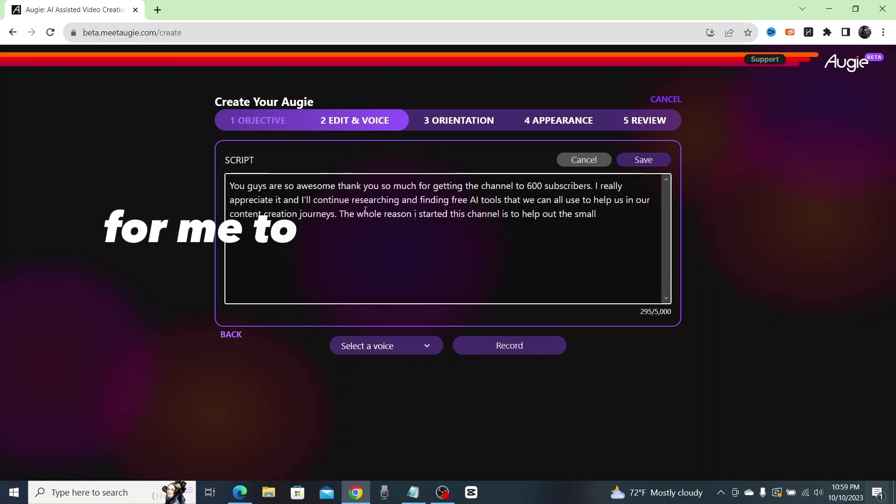
pyautogui.write("time creators who don't have morey to spend o")
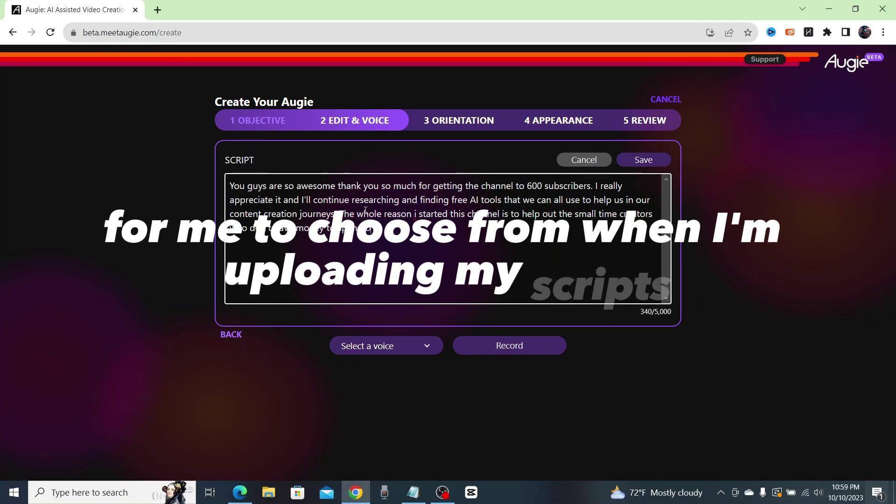
pyautogui.write('n all these AI tools')
pyautogui.write("I'm do")
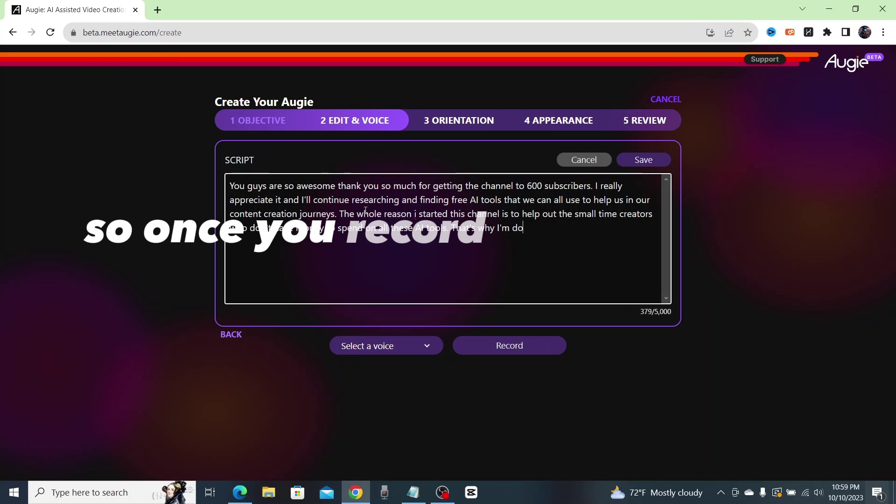
pyautogui.write('ing my best to find us free alternatives. If you like the')
pyautogui.press('BackSpace')
pyautogui.press('BackSpace')
pyautogui.press('BackSpace')
pyautogui.press('BackSpace')
pyautogui.press('BackSpace')
pyautogui.press('BackSpace')
pyautogui.press('BackSpace')
pyautogui.press('BackSpace')
pyautogui.press('BackSpace')
pyautogui.press('BackSpace')
pyautogui.press('BackSpace')
pyautogui.press('BackSpace')
pyautogui.press('BackSpace')
pyautogui.press('BackSpace')
pyautogui.press('BackSpace')
pyautogui.press('BackSpace')
pyautogui.write("Augie let's you create these free cloned voices so you ")
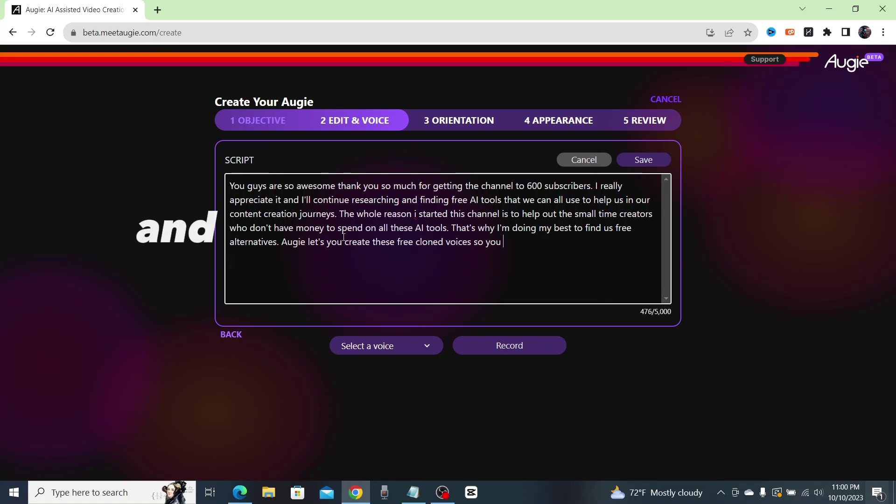
pyautogui.write("don't have to spend time recording multiple takes on your microphone. If yo")
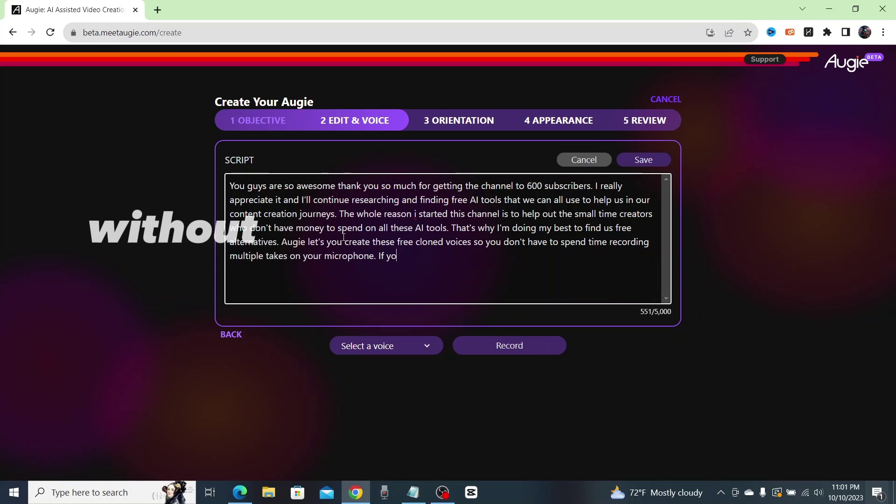
pyautogui.write('u think my voice clone sounds like me let me know in the comments bel')
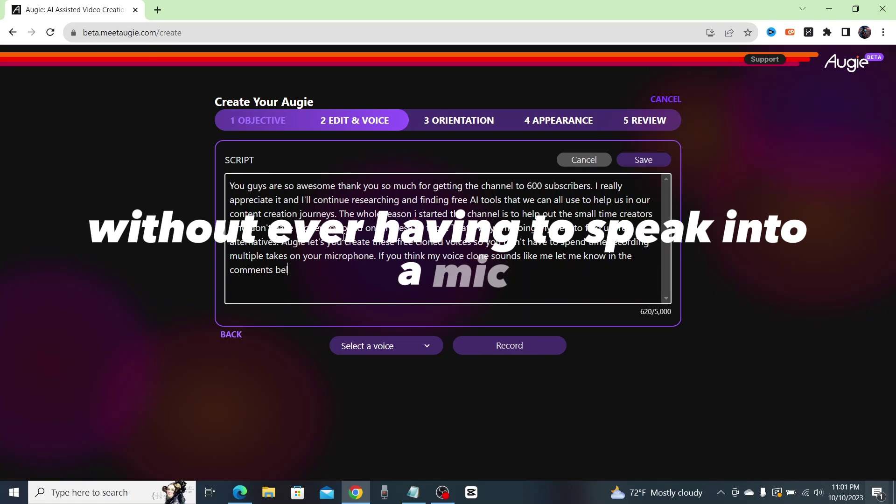
pyautogui.write("ow. If you think it doesn't sound like me then tell me that too! I want to know what you guys think of my ")
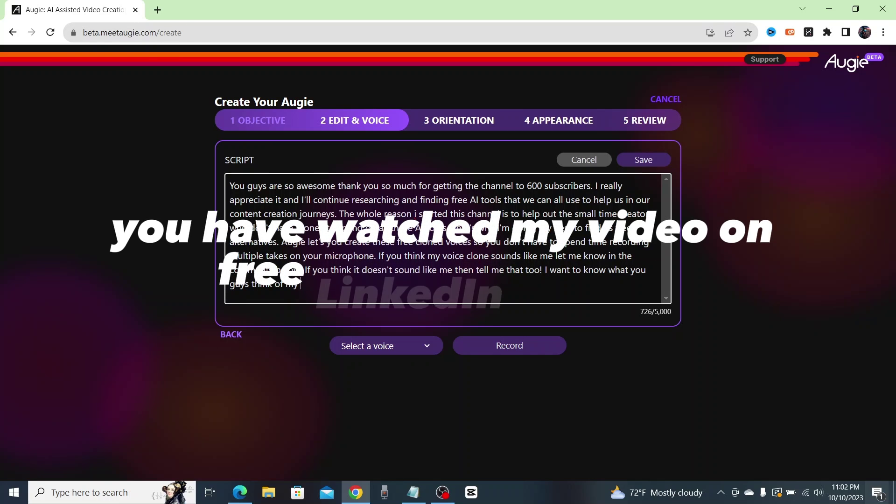
pyautogui.write('voice clone!')
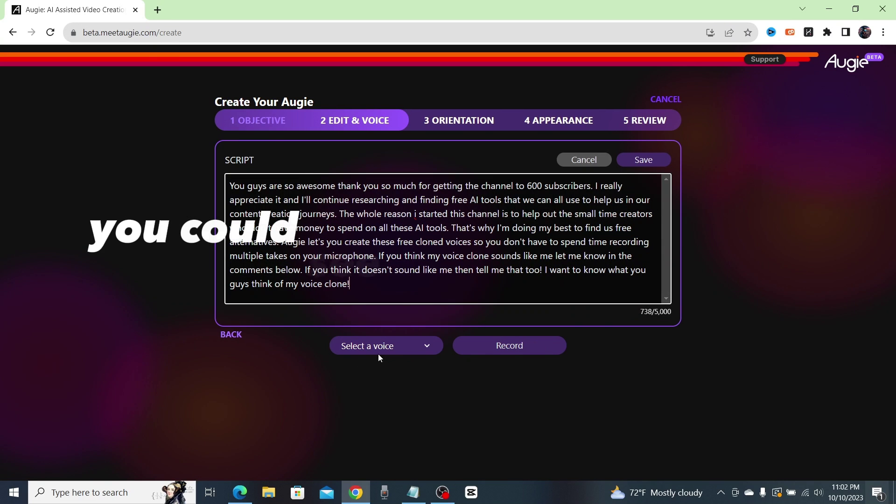
# Select 'Your cloned voice' as narrator and generate the 0:40 narration preview
pyautogui.click(427, 351)
pyautogui.scroll(-1, 384, 152)
pyautogui.scroll(1, 383, 155)
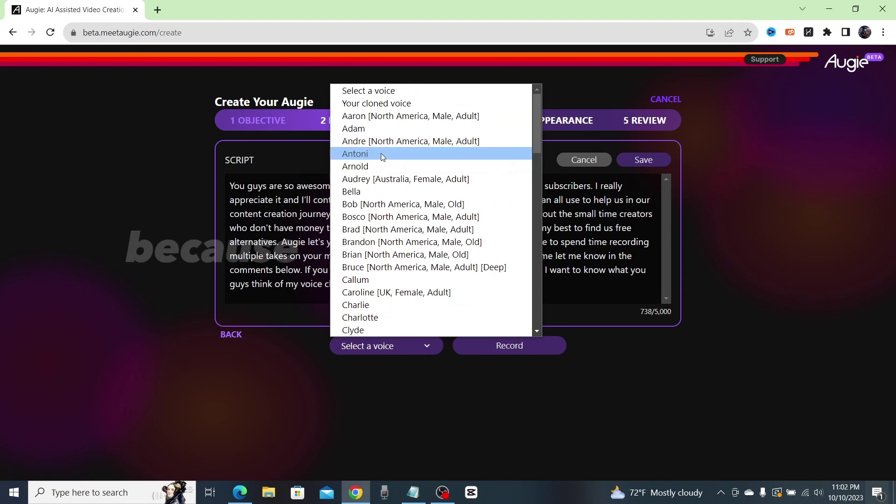
pyautogui.click(379, 104)
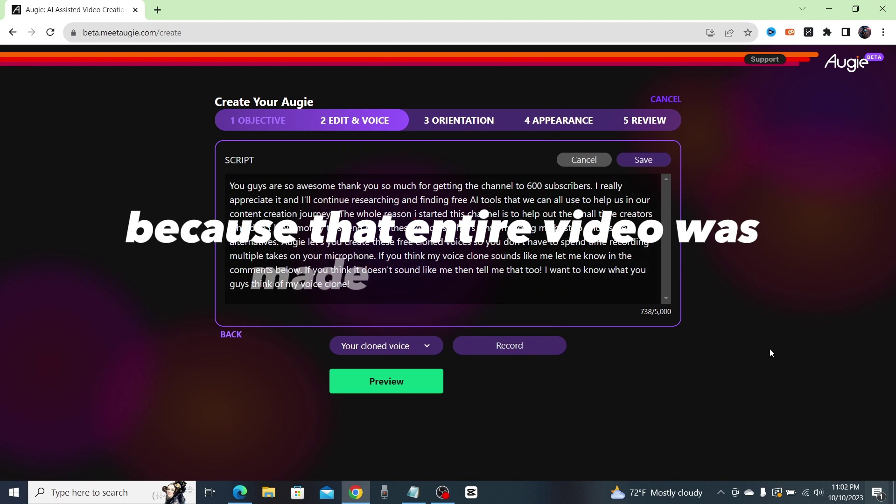
pyautogui.click(384, 383)
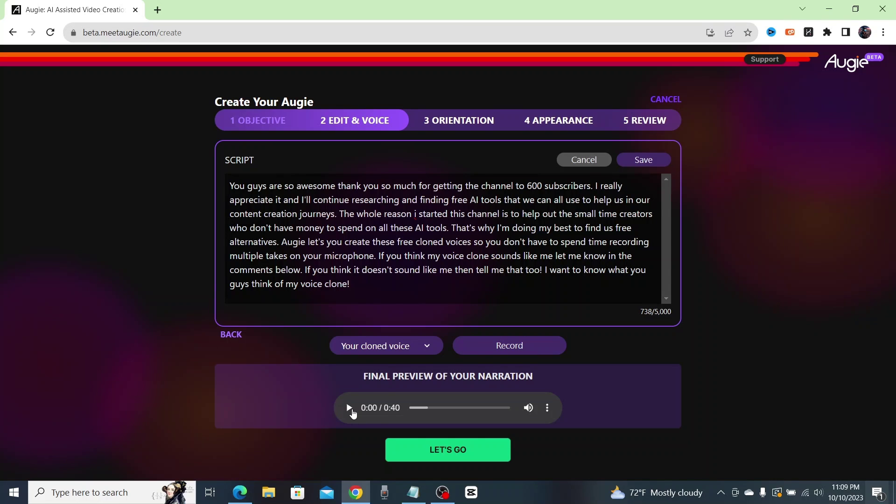
# Play the 0:40 Final Preview of Your Narration in the cloned voice
pyautogui.click(349, 408)
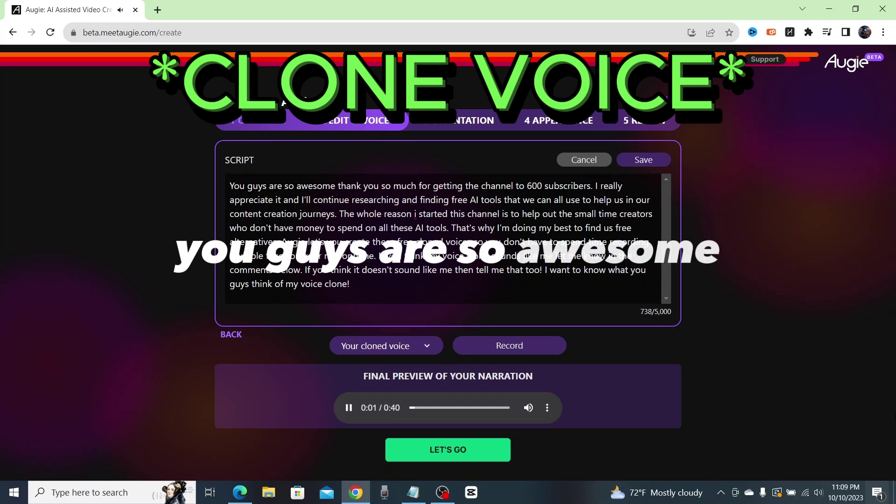